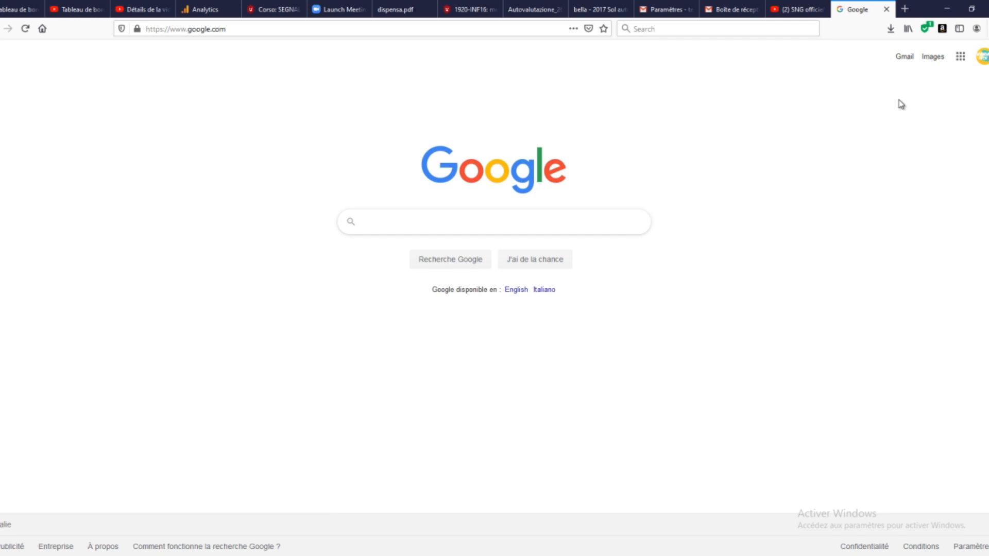
# Step: Open Gmail's full settings on the Comptes et importation tab
pyautogui.click(900, 59)
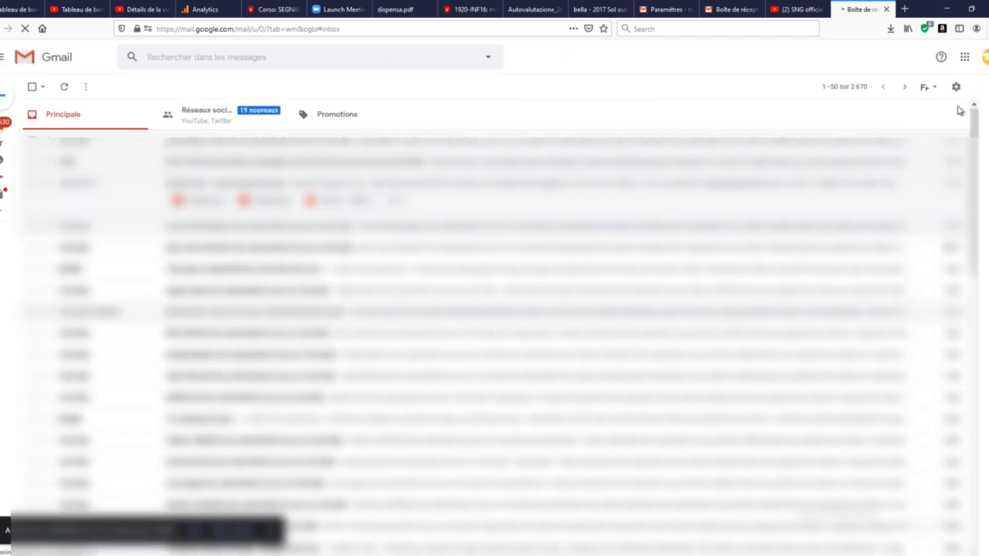
pyautogui.click(956, 88)
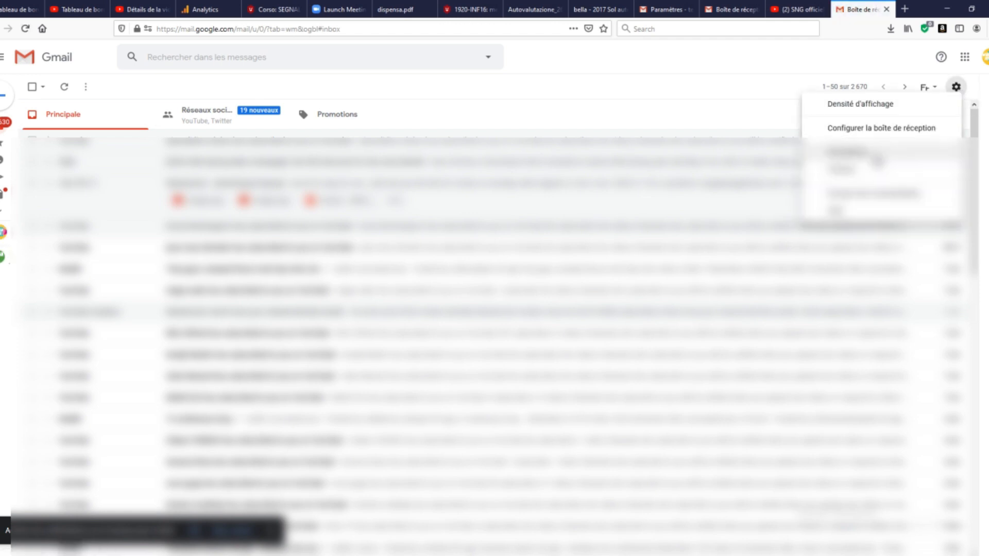
pyautogui.click(877, 162)
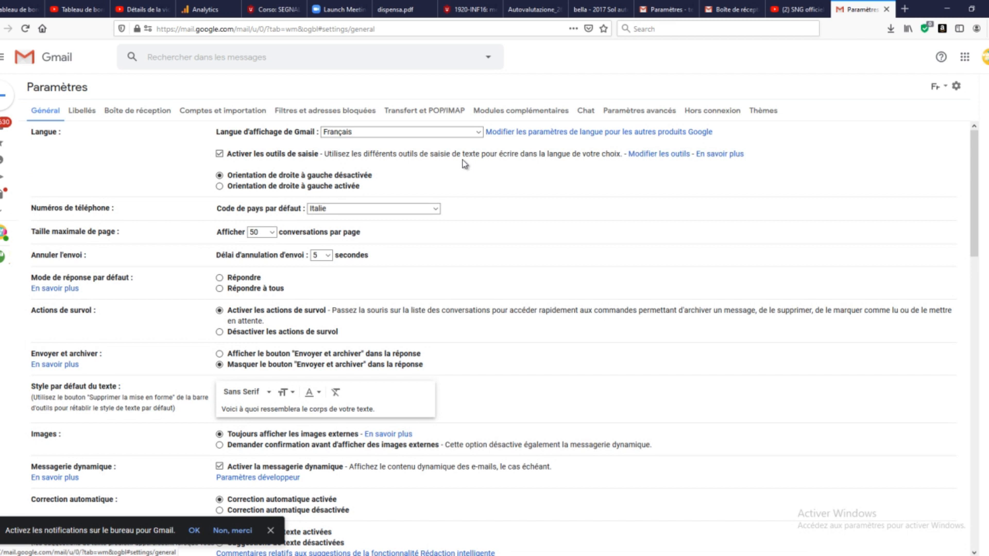
pyautogui.click(239, 114)
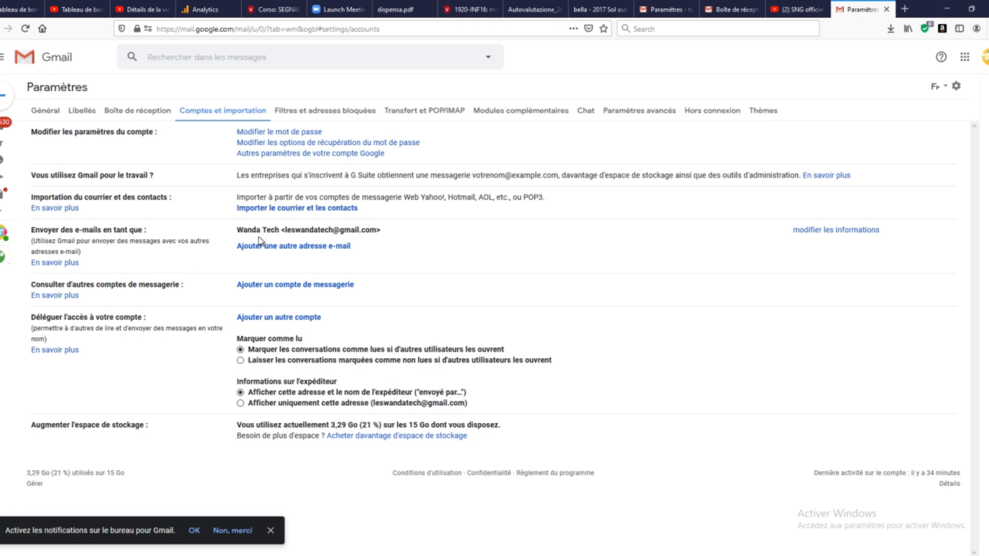
# Step: Start adding another send-from address and begin replacing the existing sender name
pyautogui.click(275, 249)
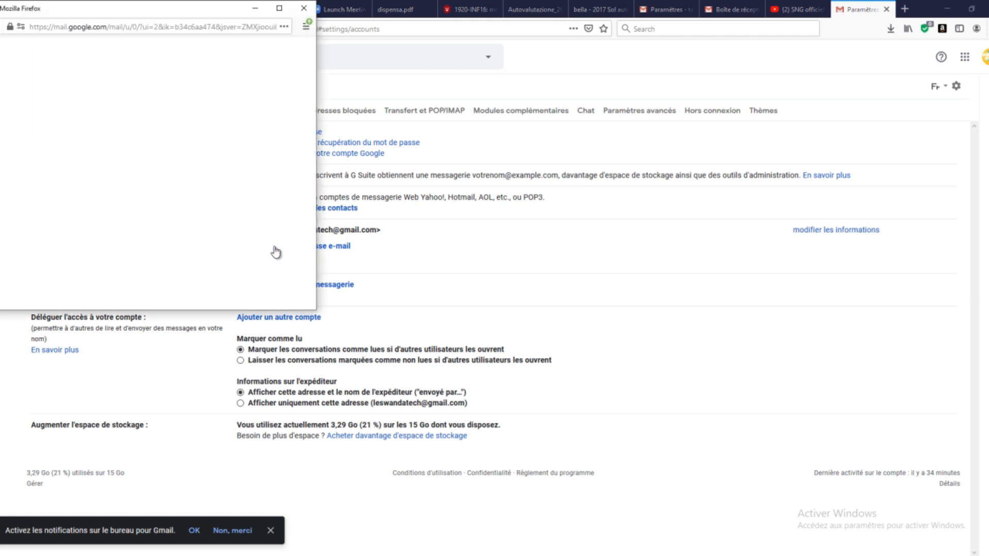
pyautogui.doubleClick(137, 88)
pyautogui.tripleClick(137, 88)
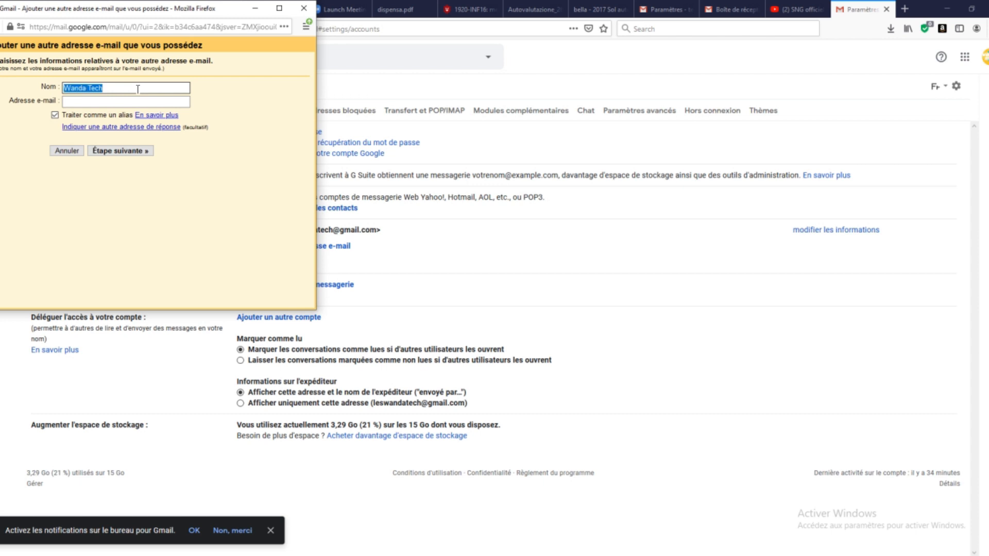
pyautogui.write('Want')
pyautogui.press('BackSpace')
pyautogui.write('da-Tech Pro')
pyautogui.click(126, 97)
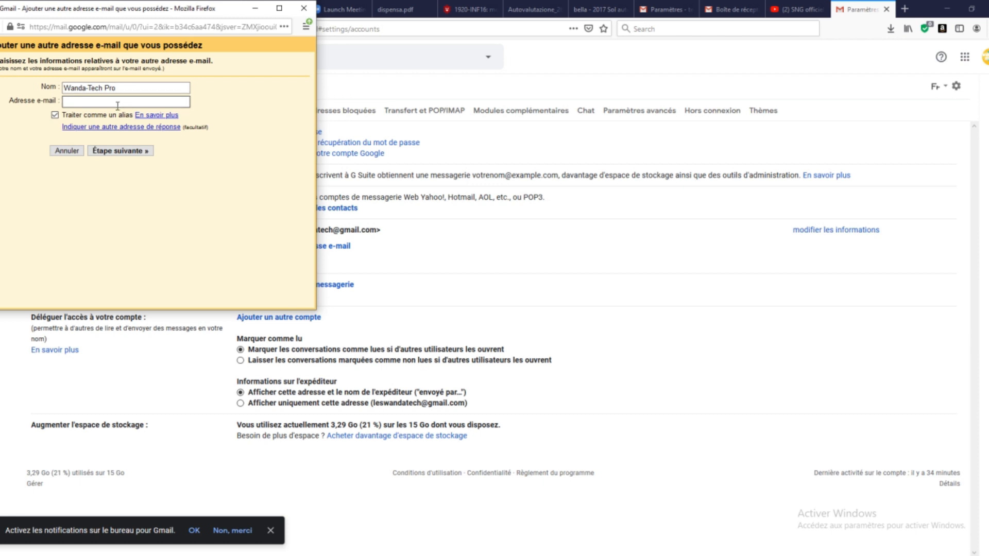
# Step: Set the sender name to 'Contact Wanda-tech' and enter the custom-domain contact address
pyautogui.click(132, 87)
pyautogui.hotkey('ctrl', 'a')
pyautogui.write('COntact')
pyautogui.press('BackSpace')
pyautogui.press('BackSpace')
pyautogui.press('BackSpace')
pyautogui.press('BackSpace')
pyautogui.press('BackSpace')
pyautogui.press('BackSpace')
pyautogui.write('ontact Wanda-tech')
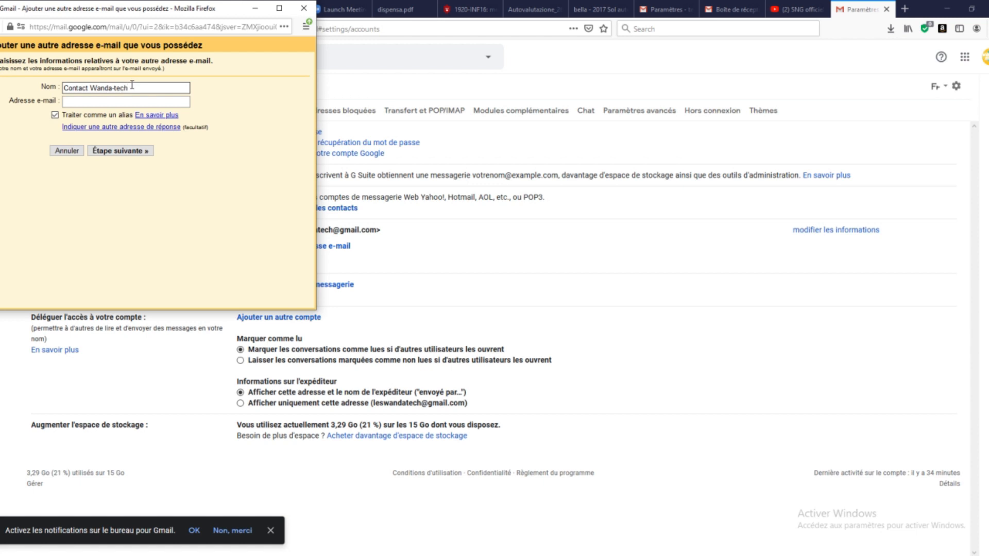
pyautogui.click(108, 101)
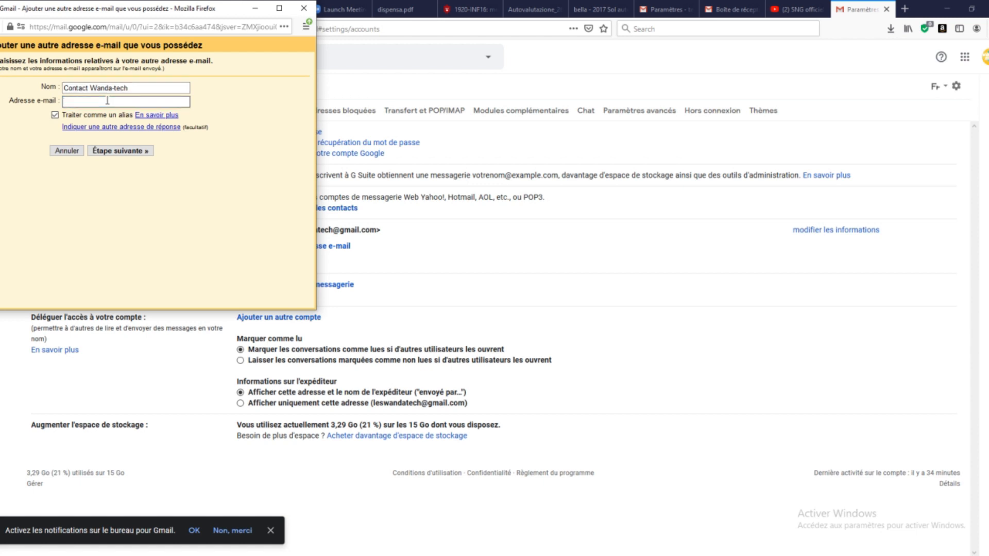
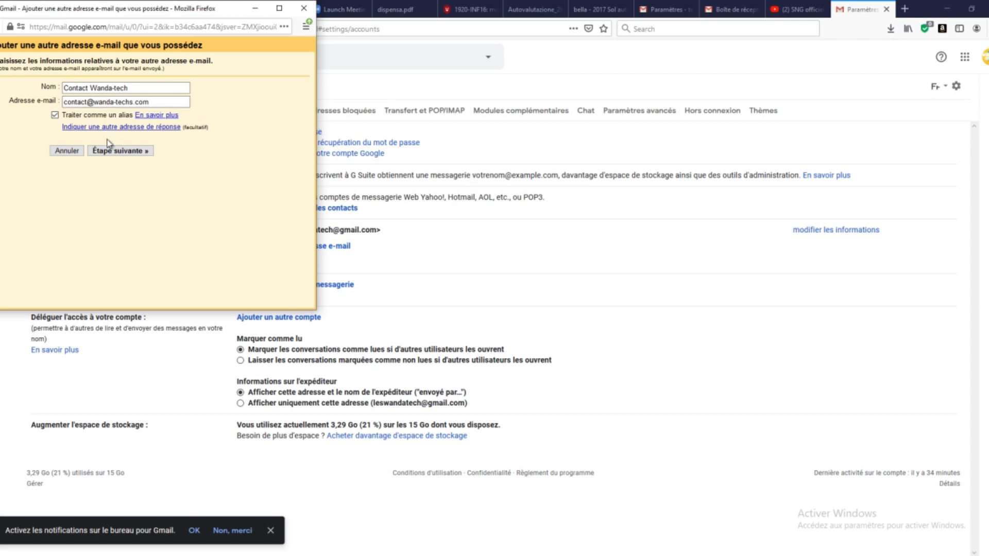
# Step: Submit SMTP settings for mail.wanda-techs.com on port 587 with the account password, declining Firefox's save-login prompt
pyautogui.click(121, 154)
pyautogui.click(122, 133)
pyautogui.hotkey('ctrl', 'v')
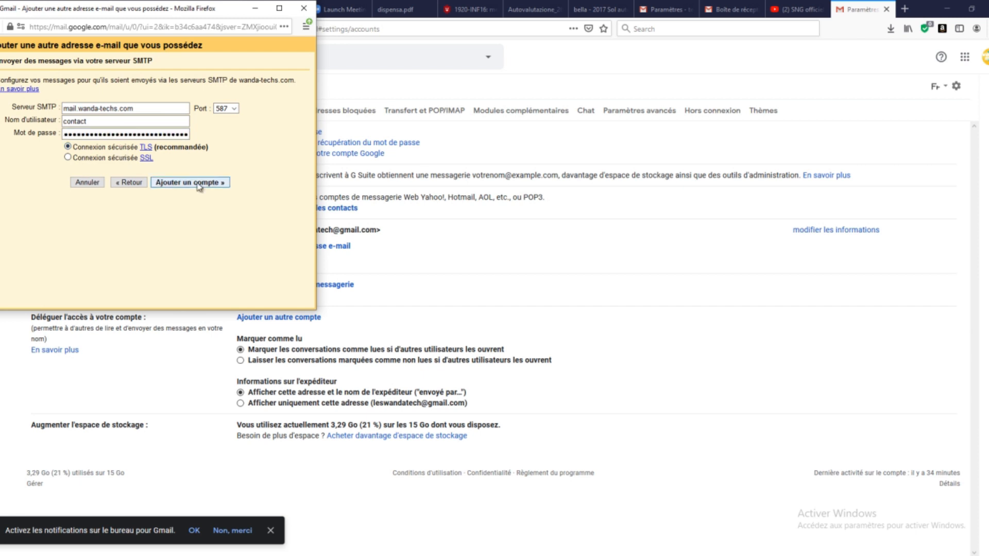
pyautogui.click(200, 187)
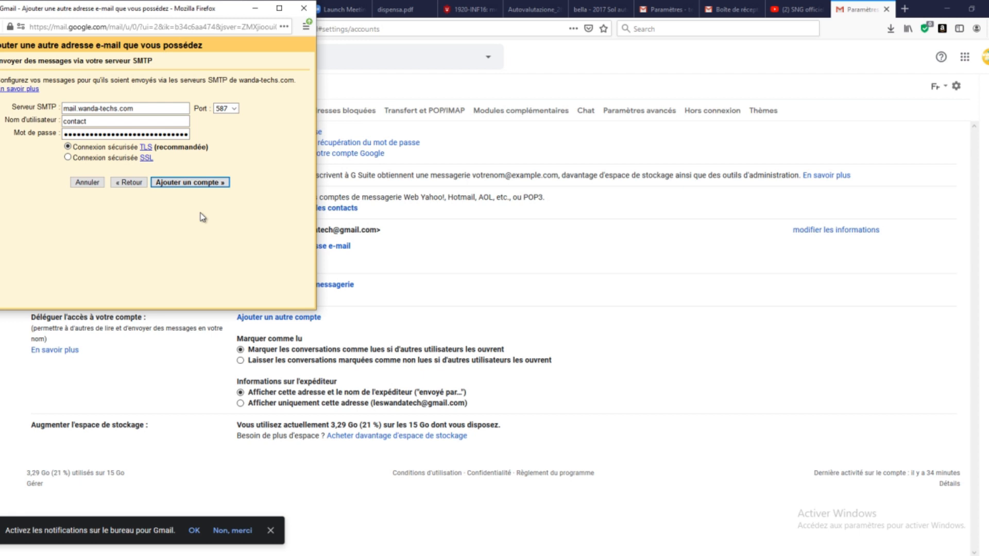
pyautogui.click(207, 186)
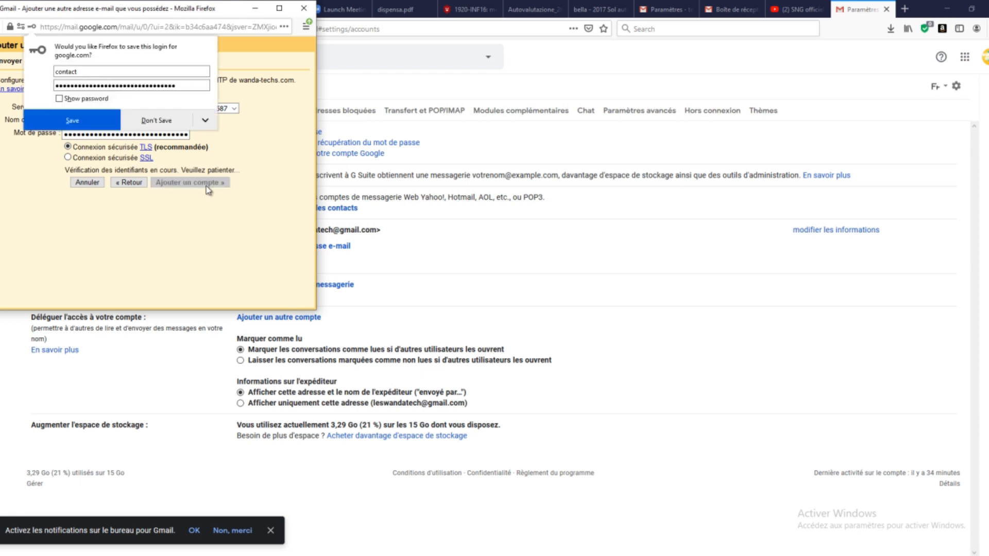
pyautogui.click(184, 123)
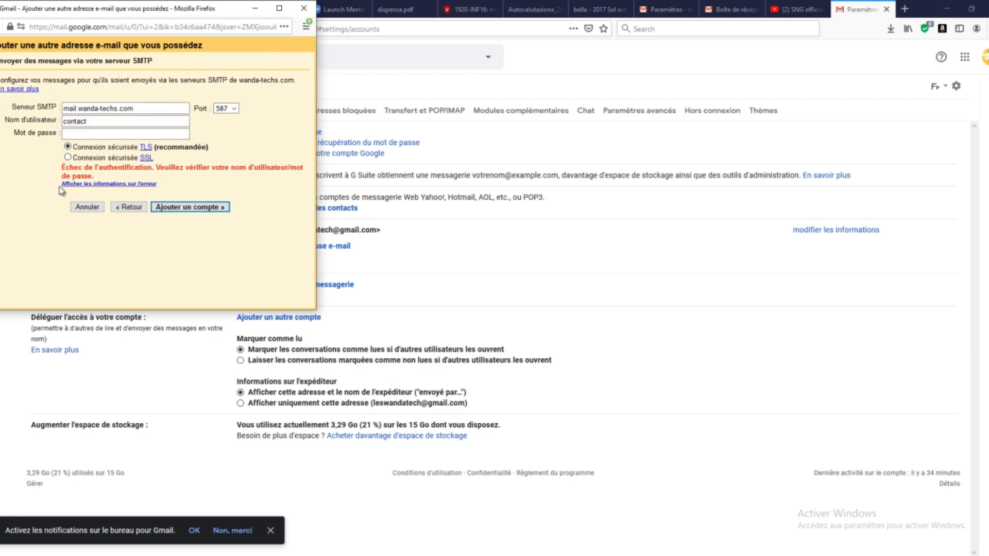
# Step: Correct the SMTP username and re-enter the password after the error
pyautogui.click(81, 132)
pyautogui.click(82, 121)
pyautogui.click(124, 135)
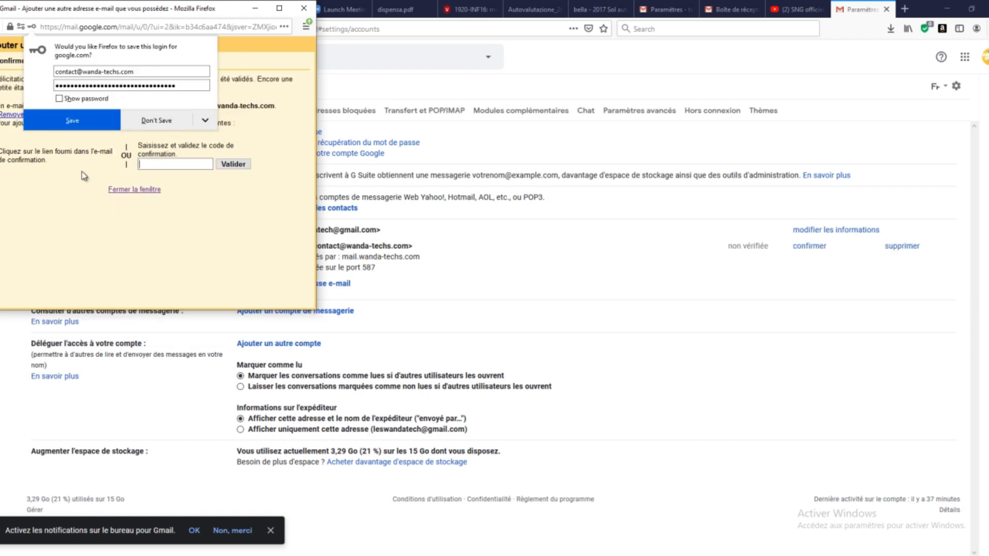
# Step: Dismiss Firefox's save-login prompt with Don't Save
pyautogui.click(83, 176)
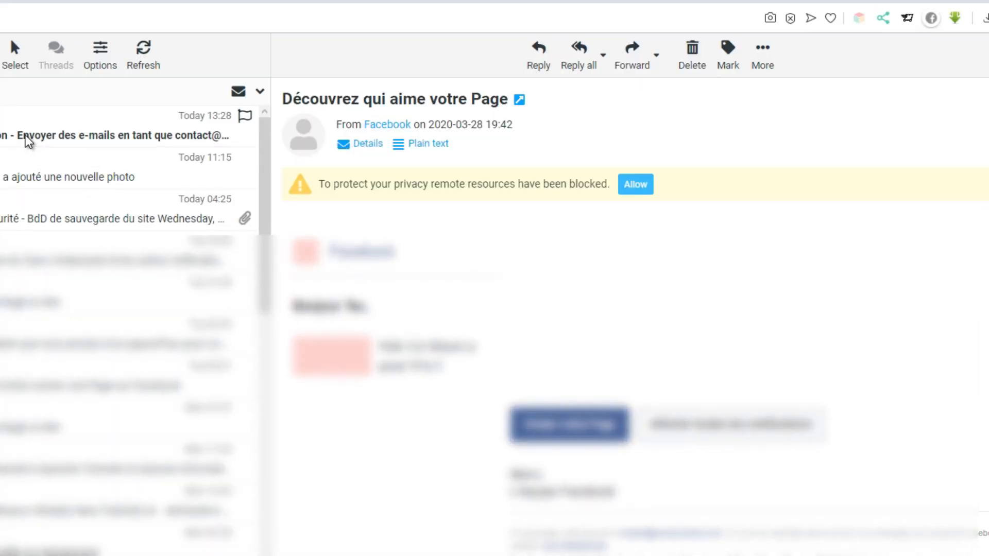
# Step: Copy the code from the Roundcube confirmation email and validate it in Gmail's confirmation window
pyautogui.click(6, 137)
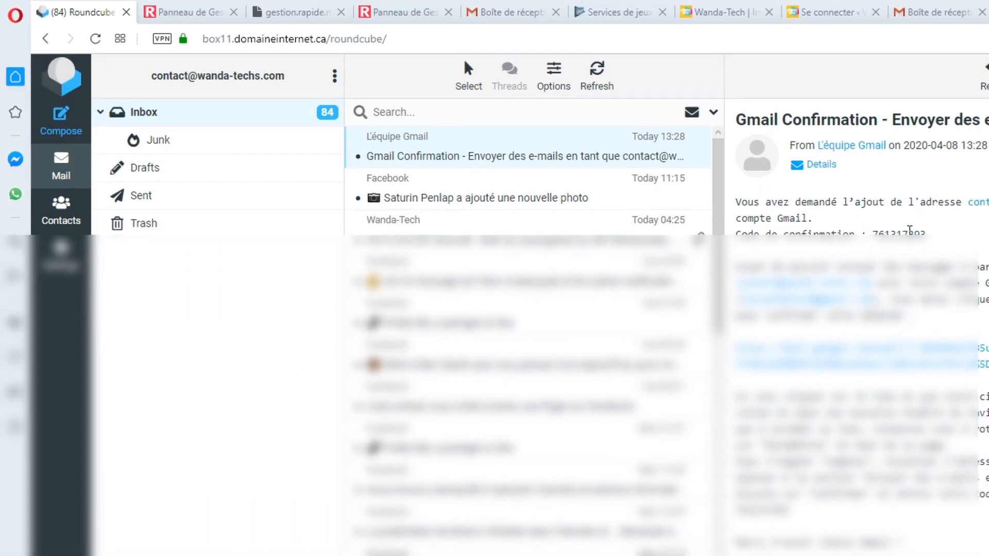
pyautogui.doubleClick(910, 232)
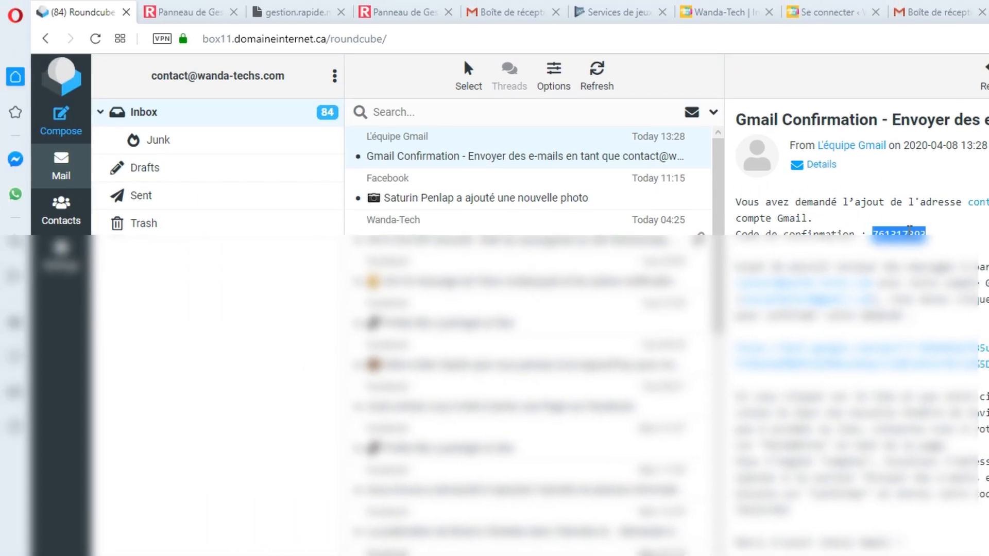
pyautogui.hotkey('alt', 'Tab')
pyautogui.click(306, 235)
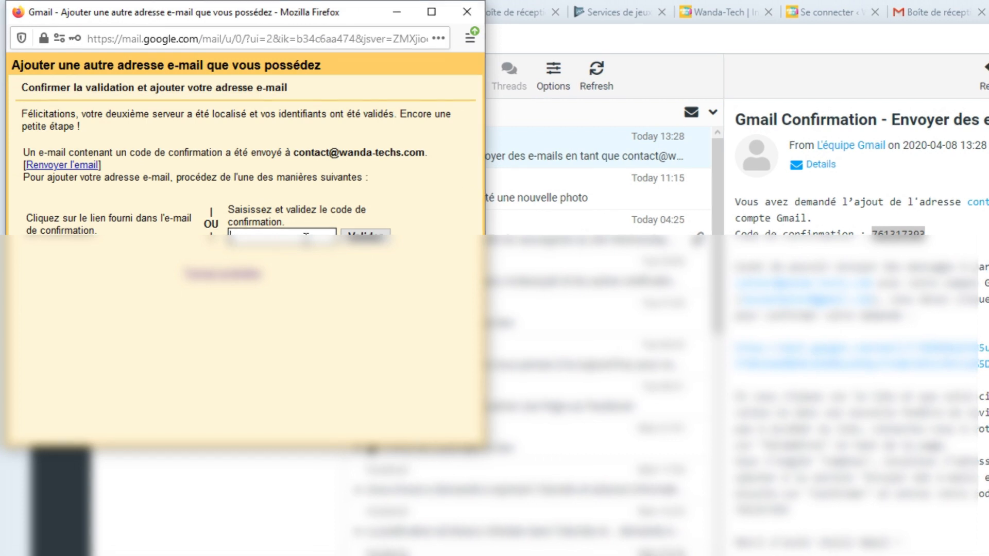
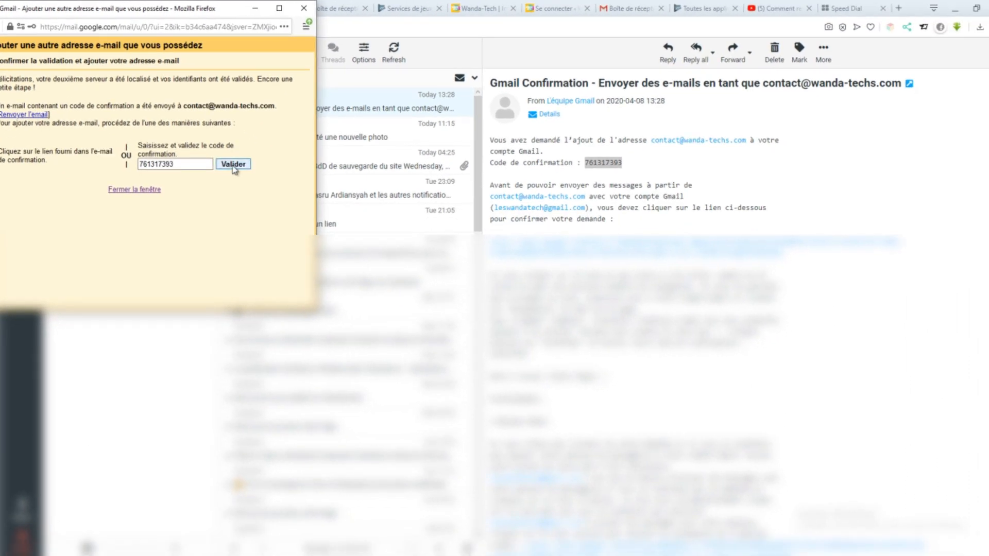
pyautogui.click(234, 166)
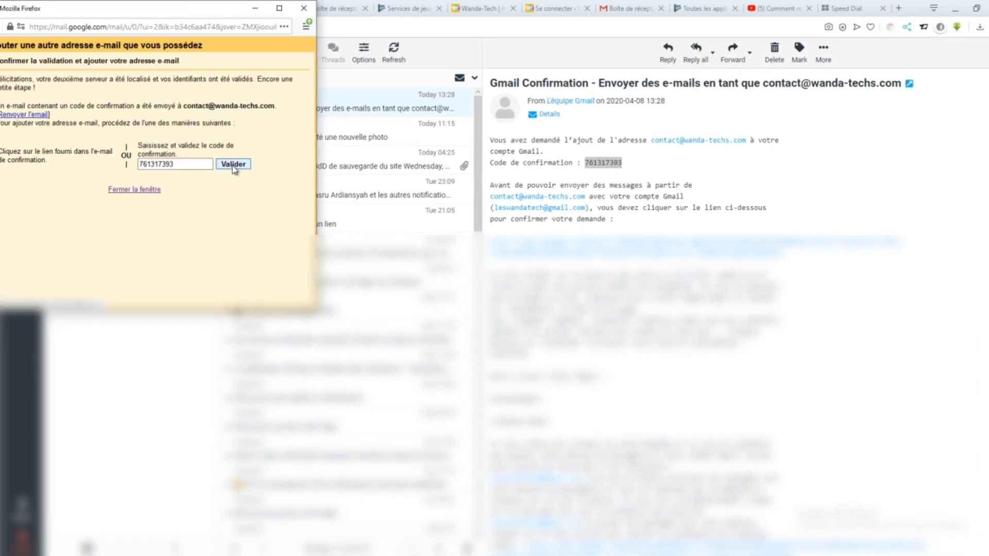
pyautogui.hotkey('alt', 'Tab')
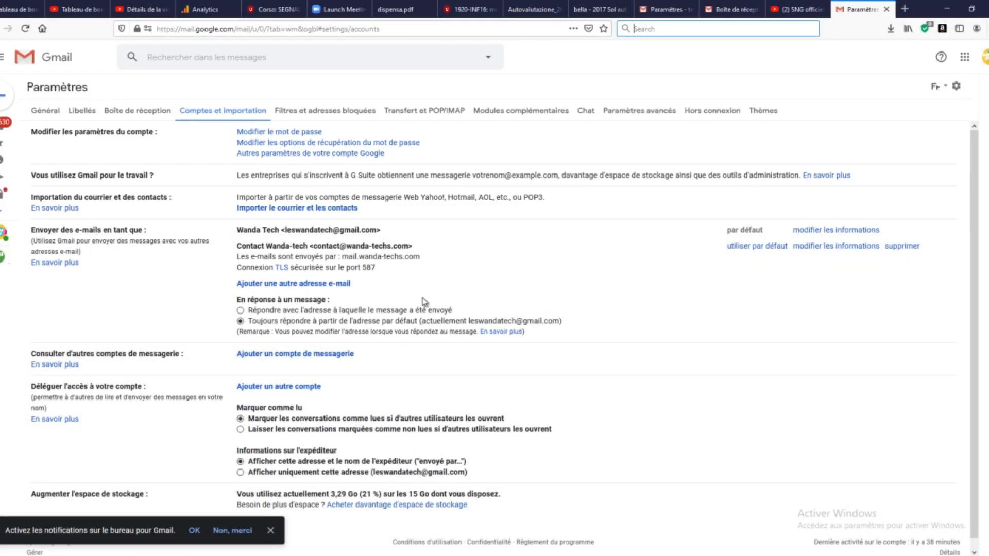
pyautogui.moveTo(320, 246); pyautogui.dragTo(410, 246)
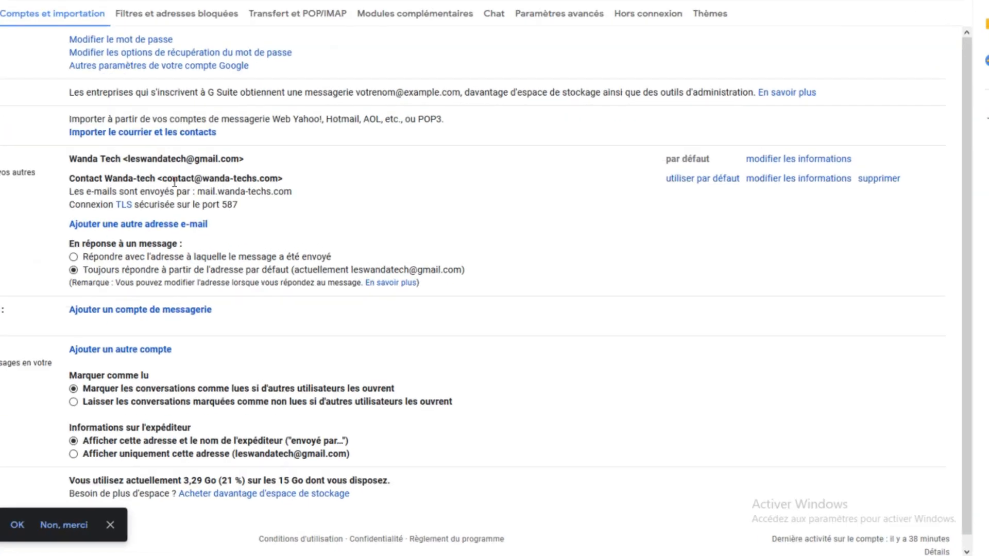
pyautogui.moveTo(181, 129); pyautogui.dragTo(184, 128)
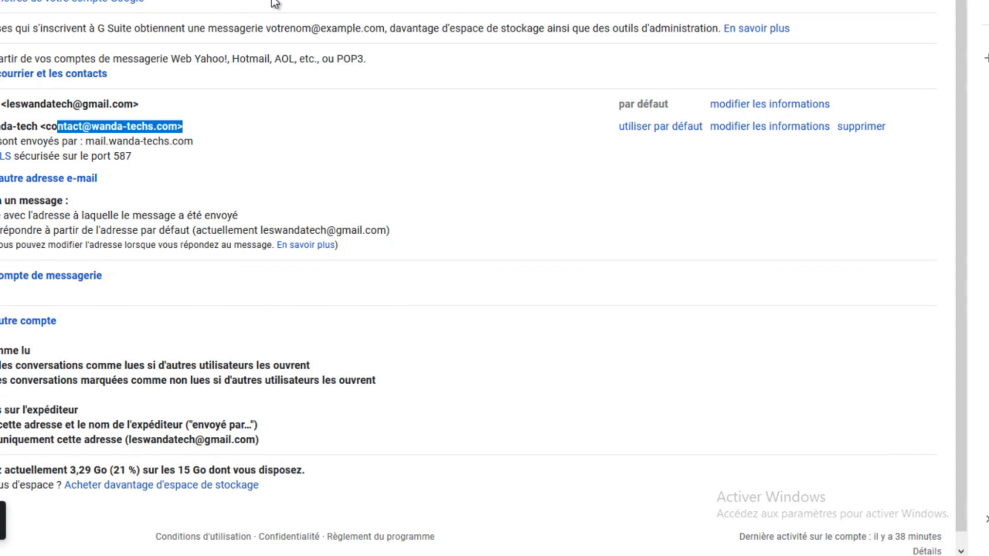
pyautogui.doubleClick(49, 129)
pyautogui.doubleClick(108, 126)
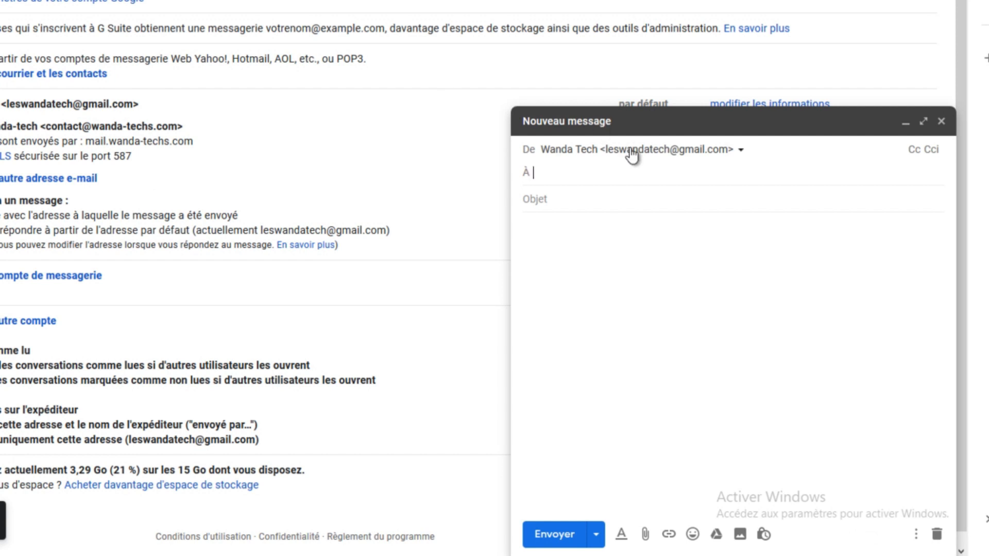
# Step: Pick Contact Wanda-tech as the sender of a new message and fill À and Objet with test text
pyautogui.click(726, 163)
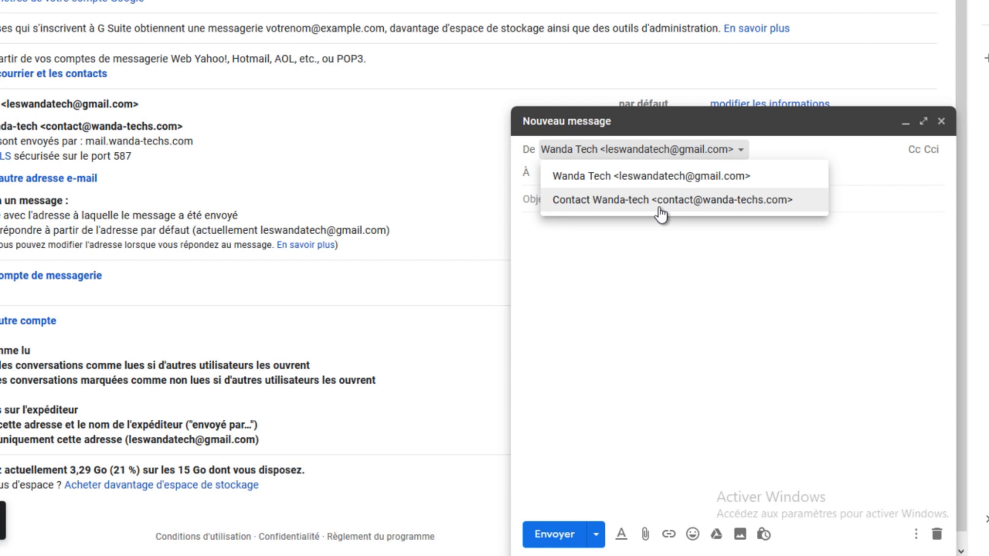
pyautogui.click(633, 205)
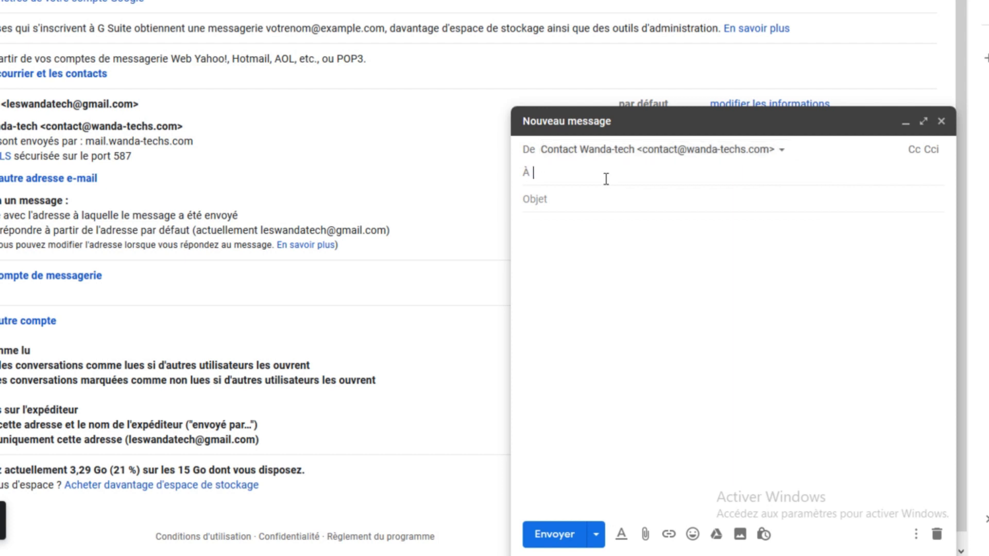
pyautogui.write('dfhj')
pyautogui.press('BackSpace')
pyautogui.press('BackSpace')
pyautogui.press('BackSpace')
pyautogui.press('BackSpace')
pyautogui.write('ds')
pyautogui.click(609, 206)
pyautogui.write('ds')
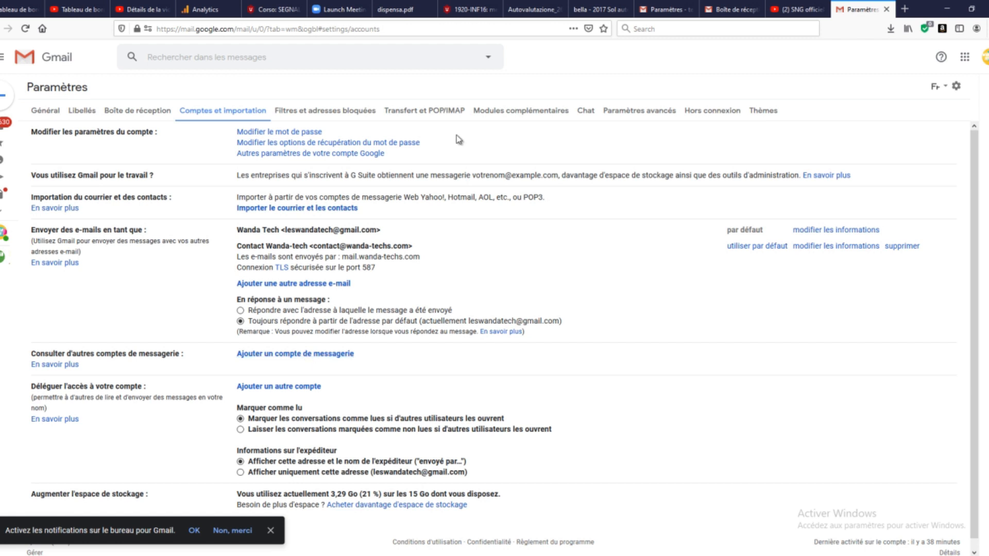
pyautogui.click(278, 355)
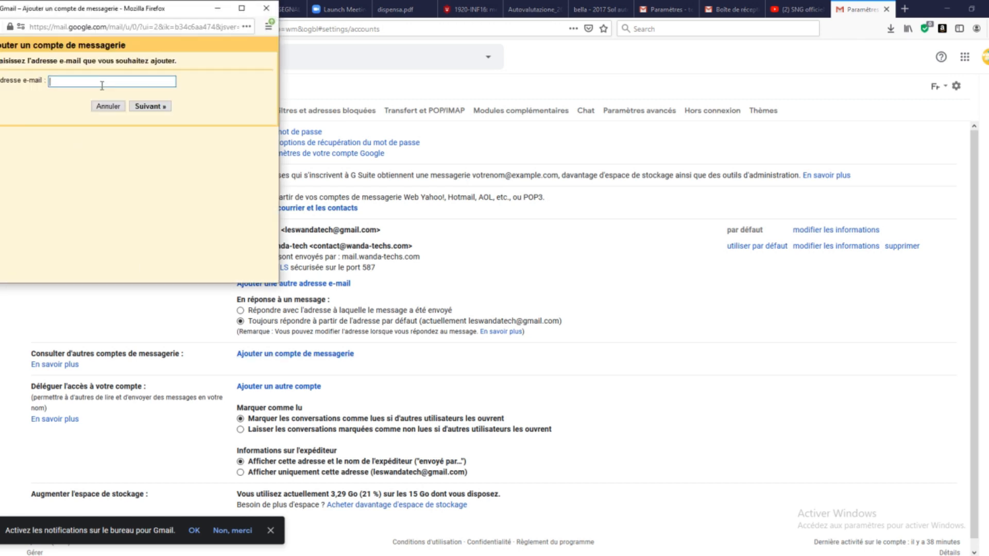
pyautogui.click(267, 9)
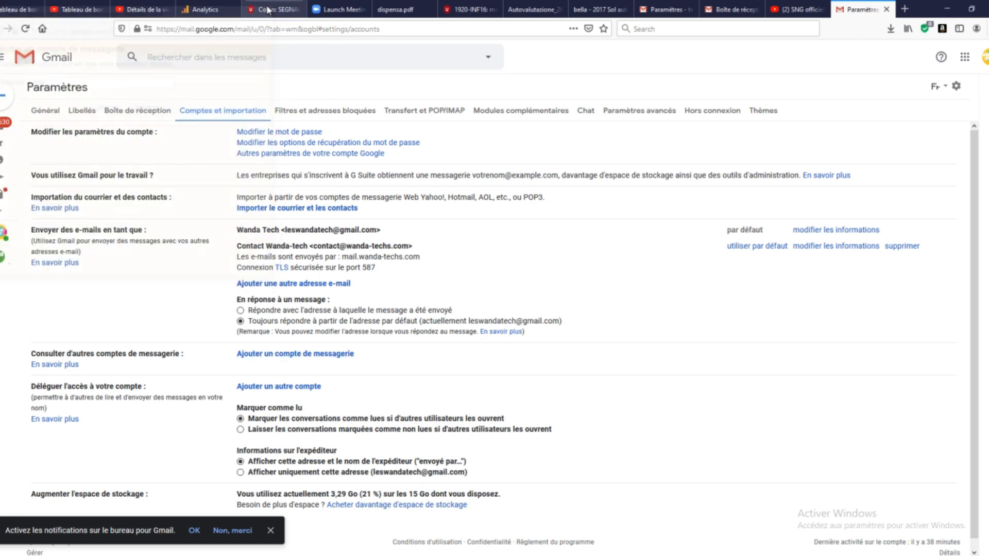
pyautogui.click(71, 367)
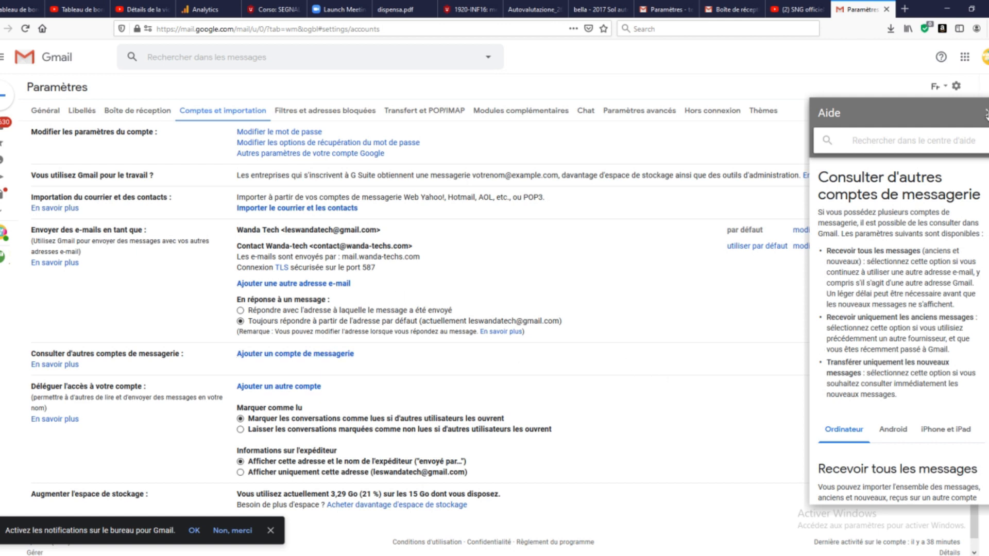
pyautogui.click(986, 112)
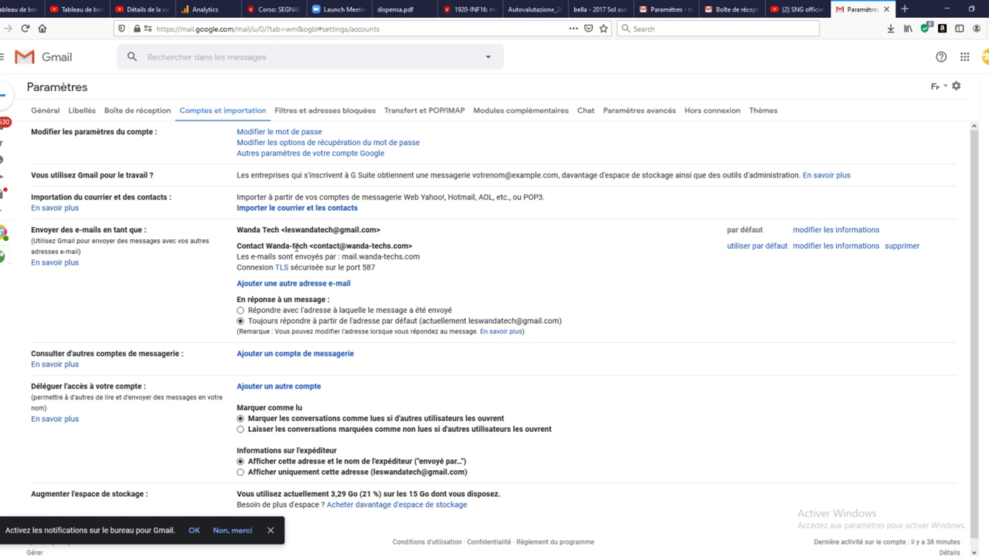
pyautogui.moveTo(13, 112)
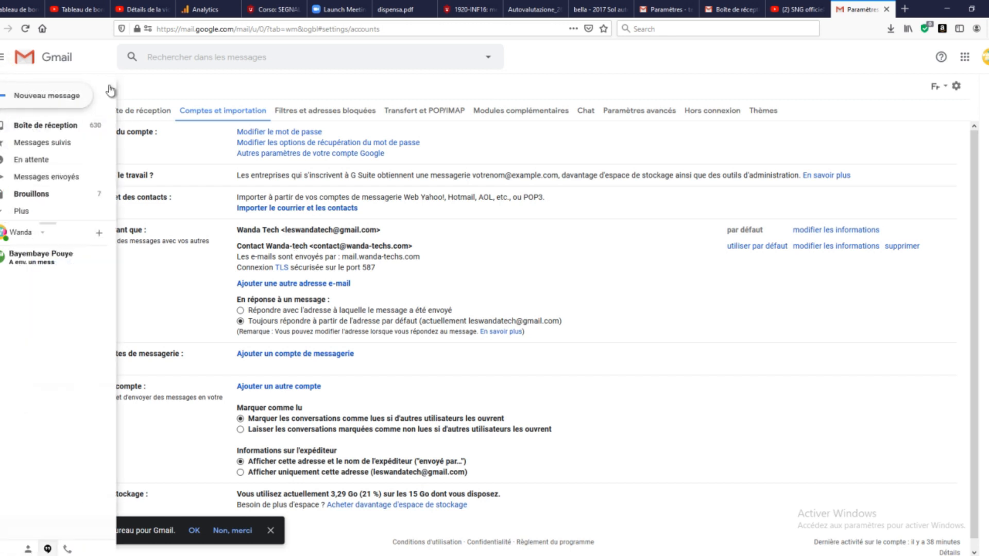